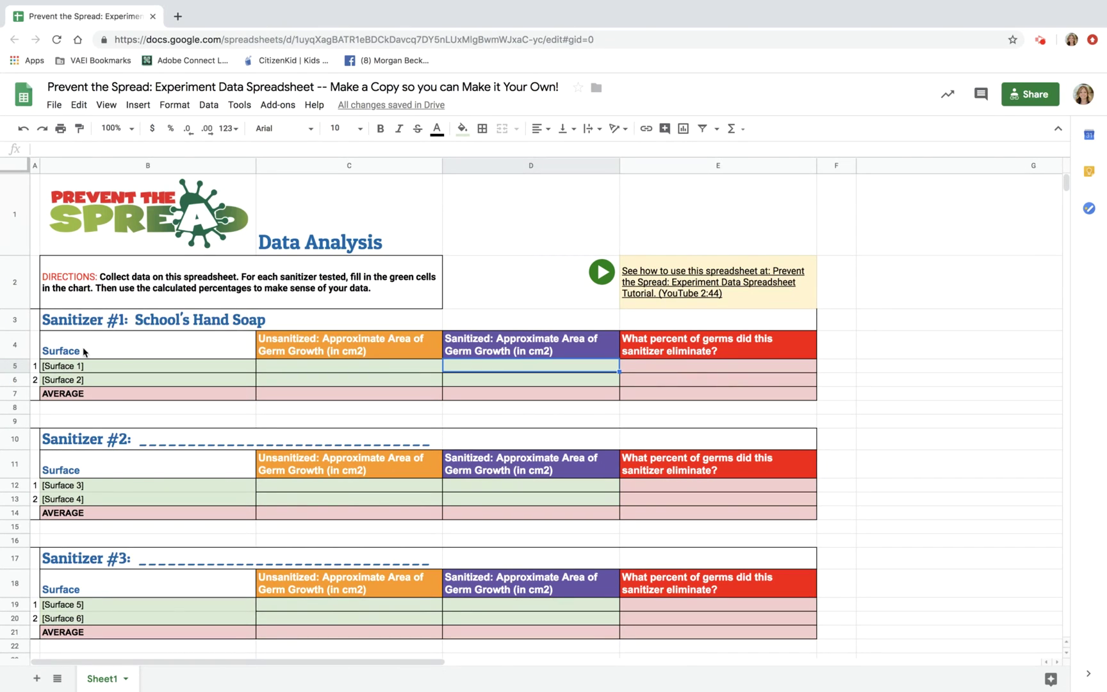
Step: Fill in the first surface row of Sanitizer #1 with iPad, unsanitized germ growth 12 and sanitized germ growth 7
{"action": "left_click", "coordinate": [76, 369]}
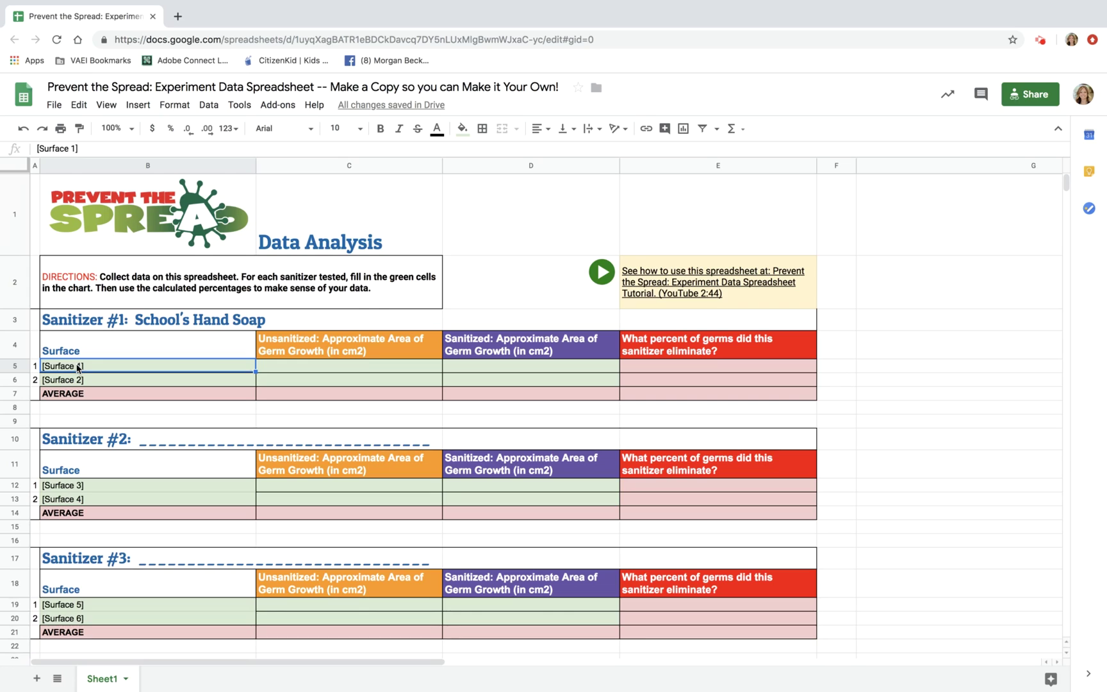
{"action": "double_click", "coordinate": [78, 367]}
{"action": "key", "text": "BackSpace"}
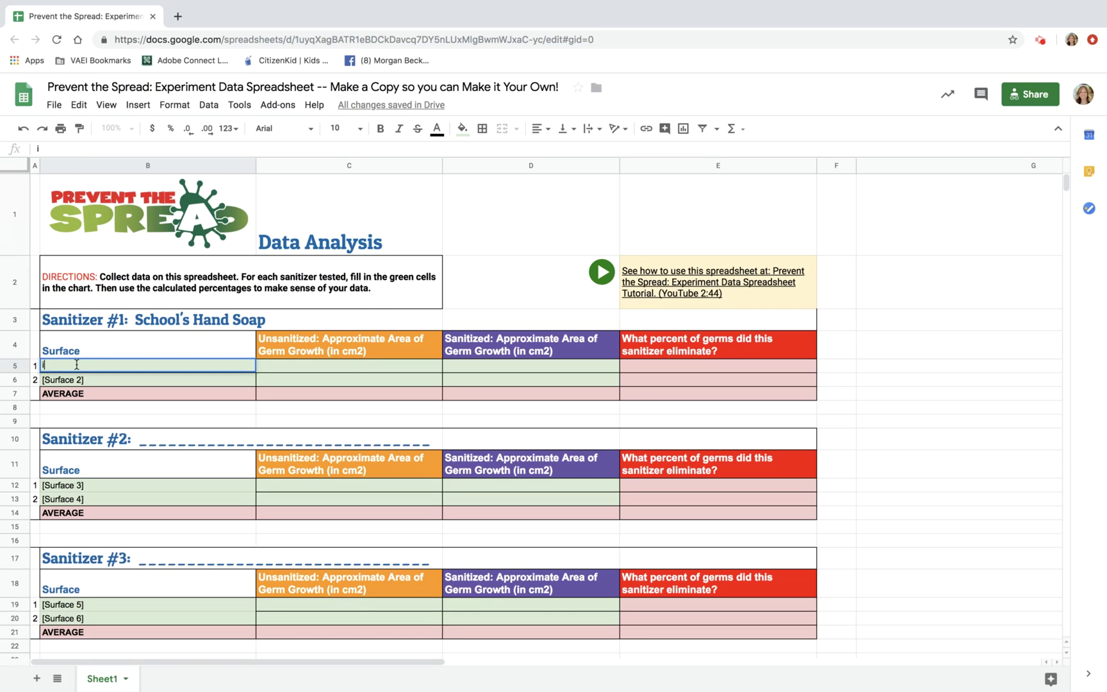
{"action": "type", "text": "iPad"}
{"action": "left_click", "coordinate": [289, 364]}
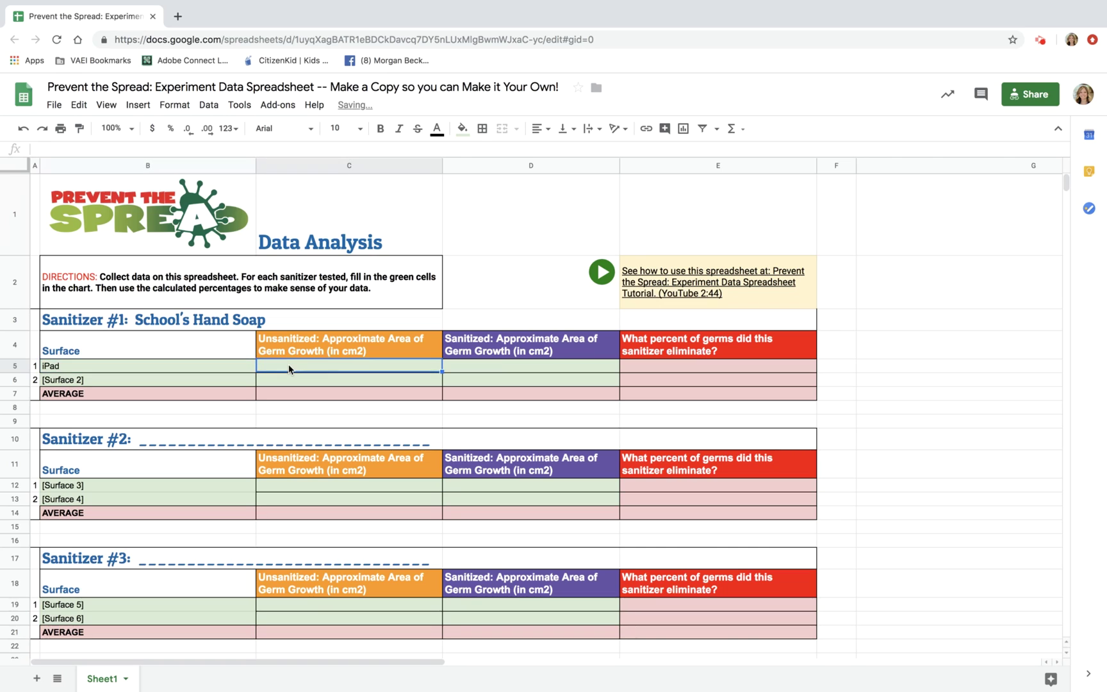
{"action": "type", "text": "12"}
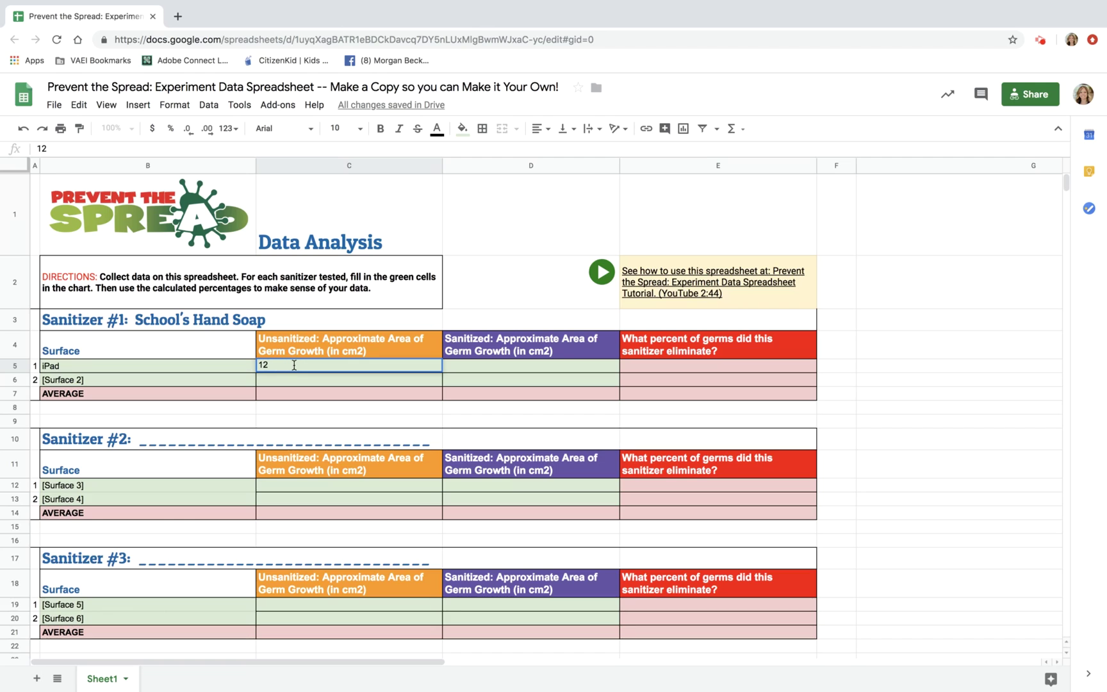
{"action": "left_click", "coordinate": [509, 368]}
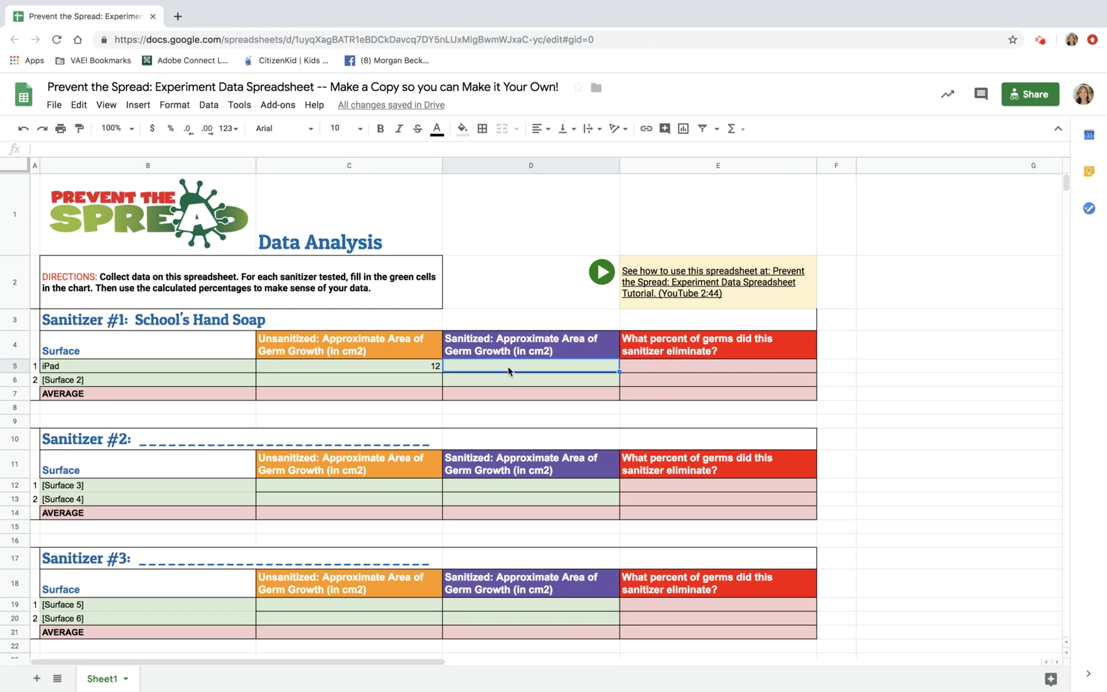
{"action": "type", "text": "7"}
{"action": "key", "text": "Return"}
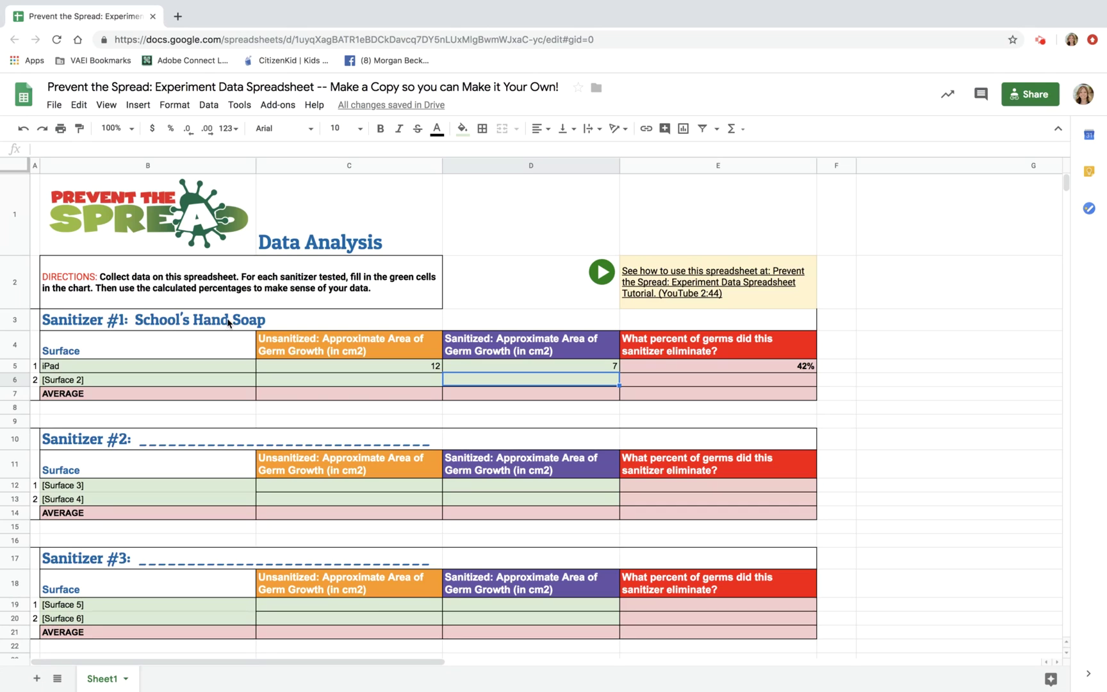
Step: Fill in the second surface row of Sanitizer #1 with doorknob, unsanitized germ growth 10 and sanitized germ growth 4
{"action": "double_click", "coordinate": [69, 381]}
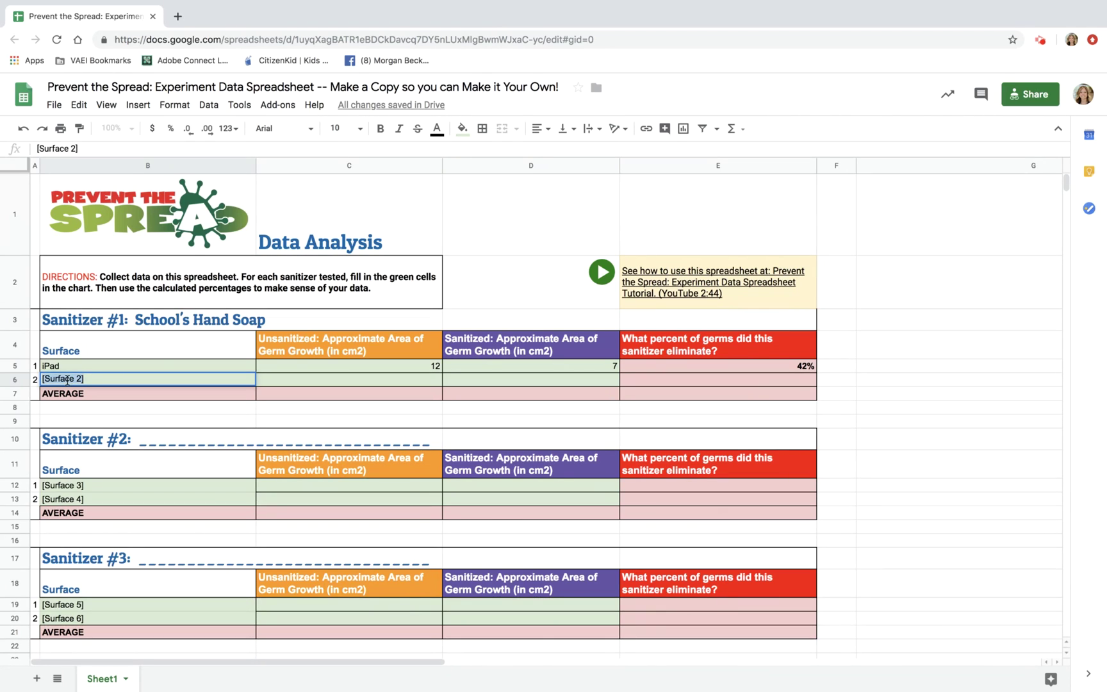
{"action": "key", "text": "ctrl+a"}
{"action": "type", "text": "doorknob"}
{"action": "left_click", "coordinate": [331, 383]}
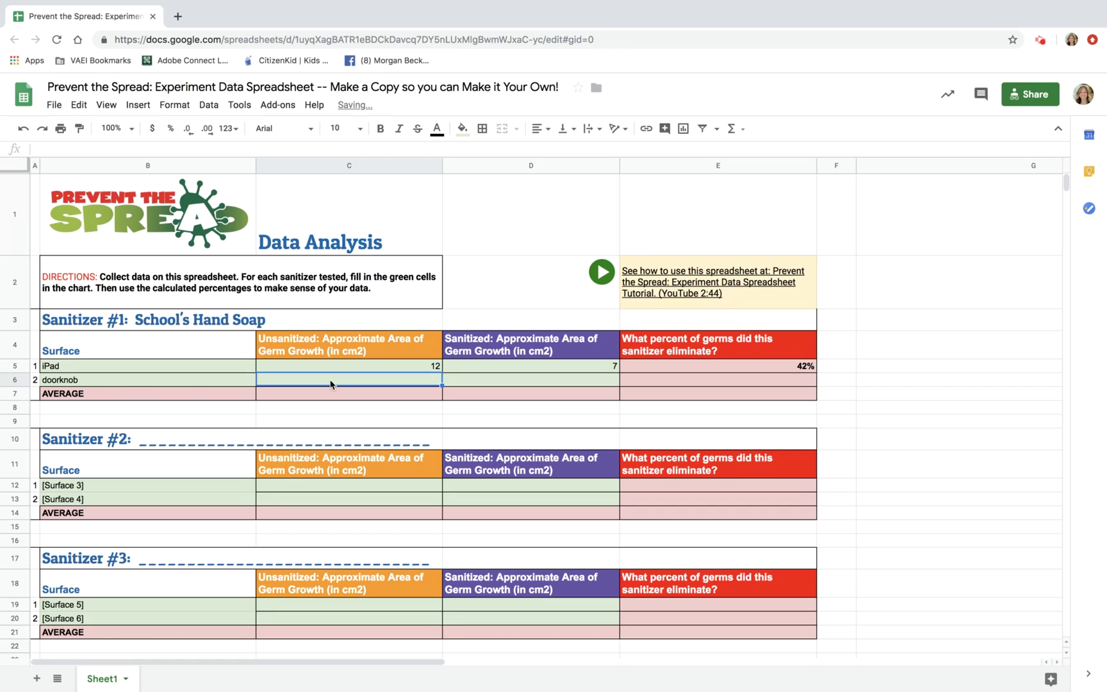
{"action": "type", "text": "10"}
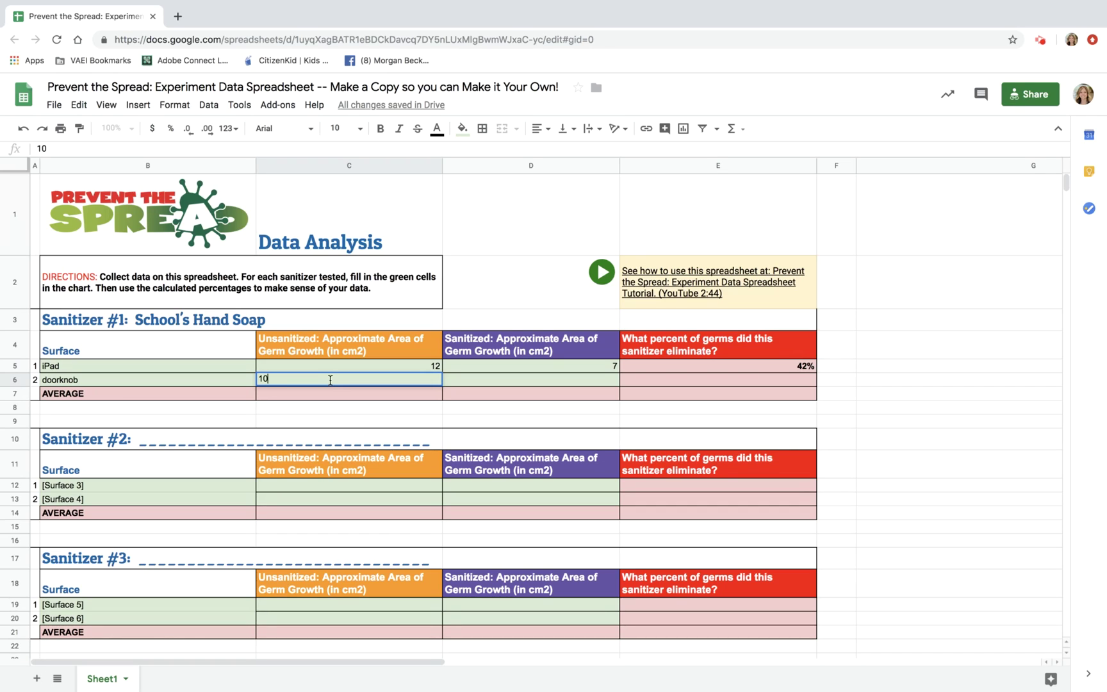
{"action": "key", "text": "Return"}
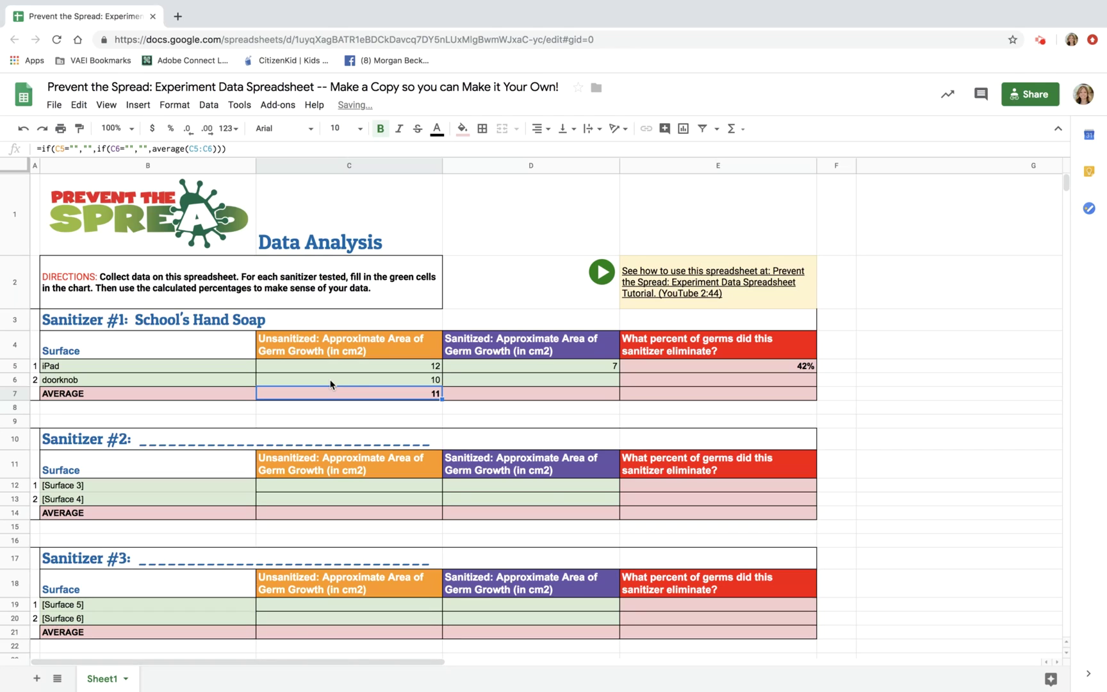
{"action": "left_click", "coordinate": [553, 381]}
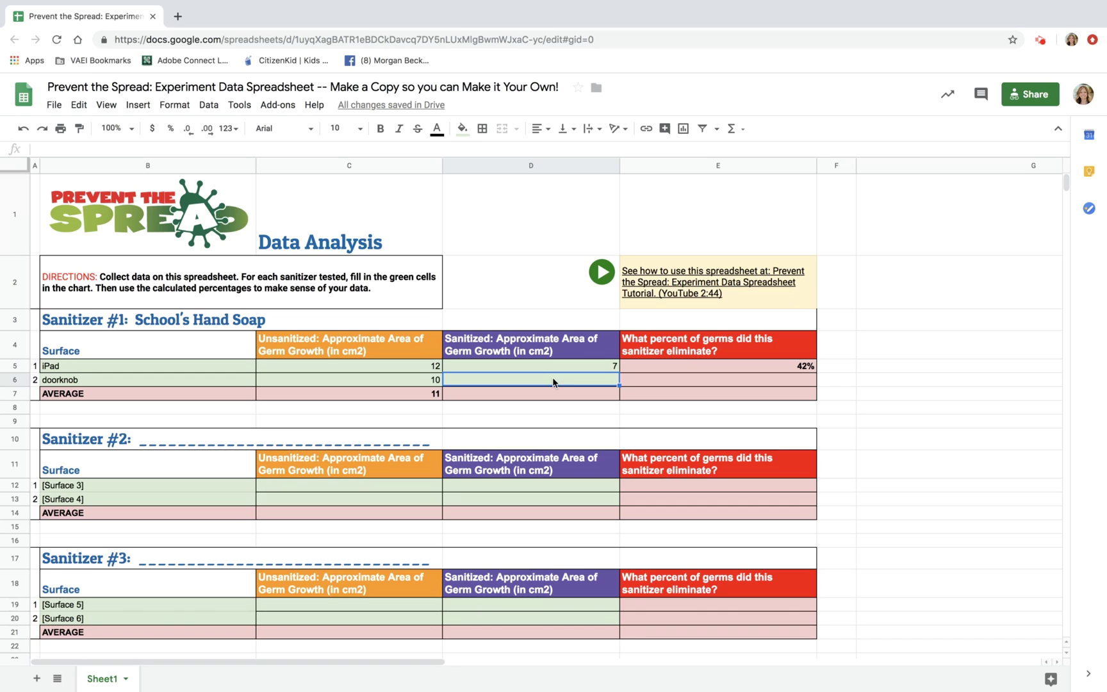
{"action": "type", "text": "4"}
{"action": "key", "text": "Return"}
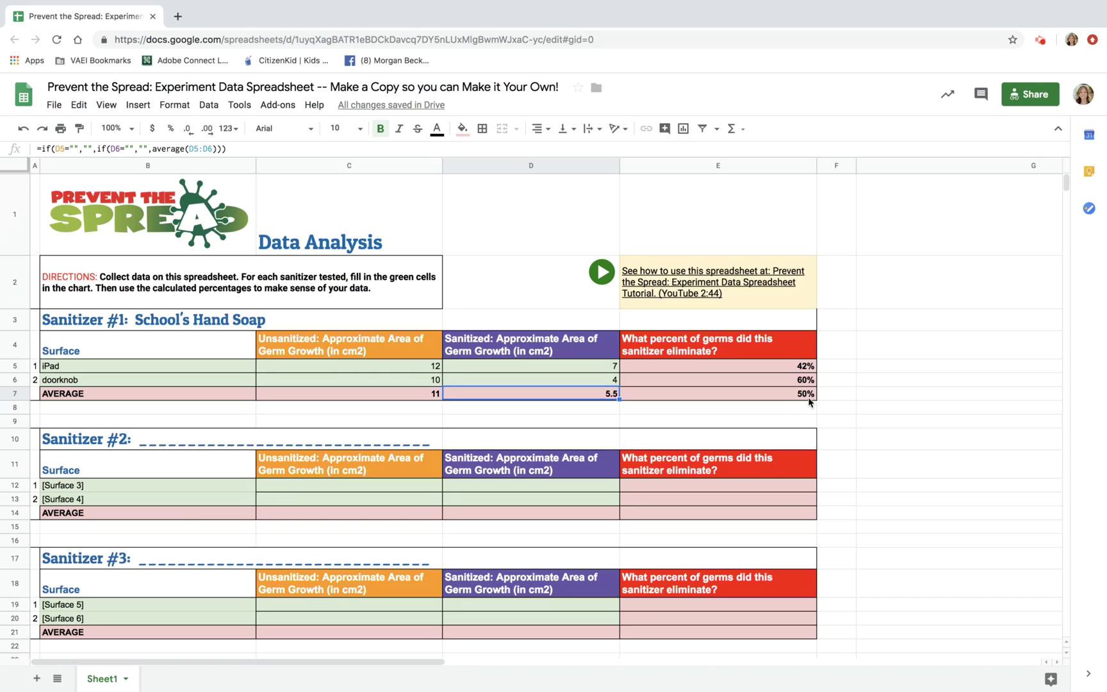
Step: Replace the blank line in the Sanitizer #2 heading with the name Clorox Wipes
{"action": "left_click", "coordinate": [146, 442]}
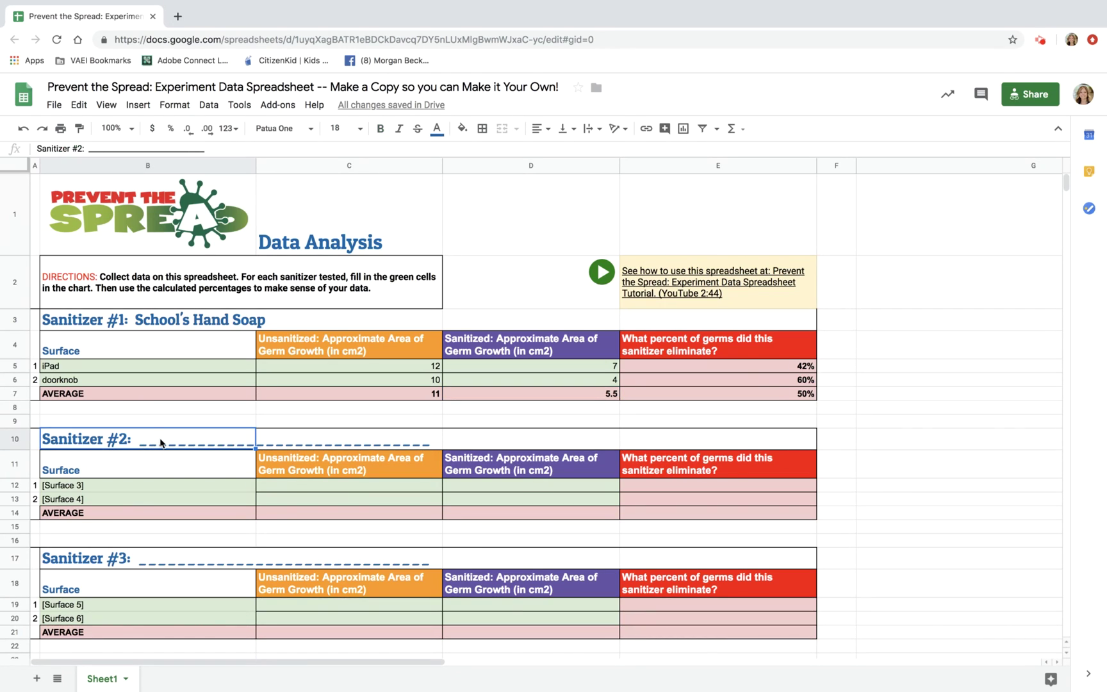
{"action": "double_click", "coordinate": [160, 442]}
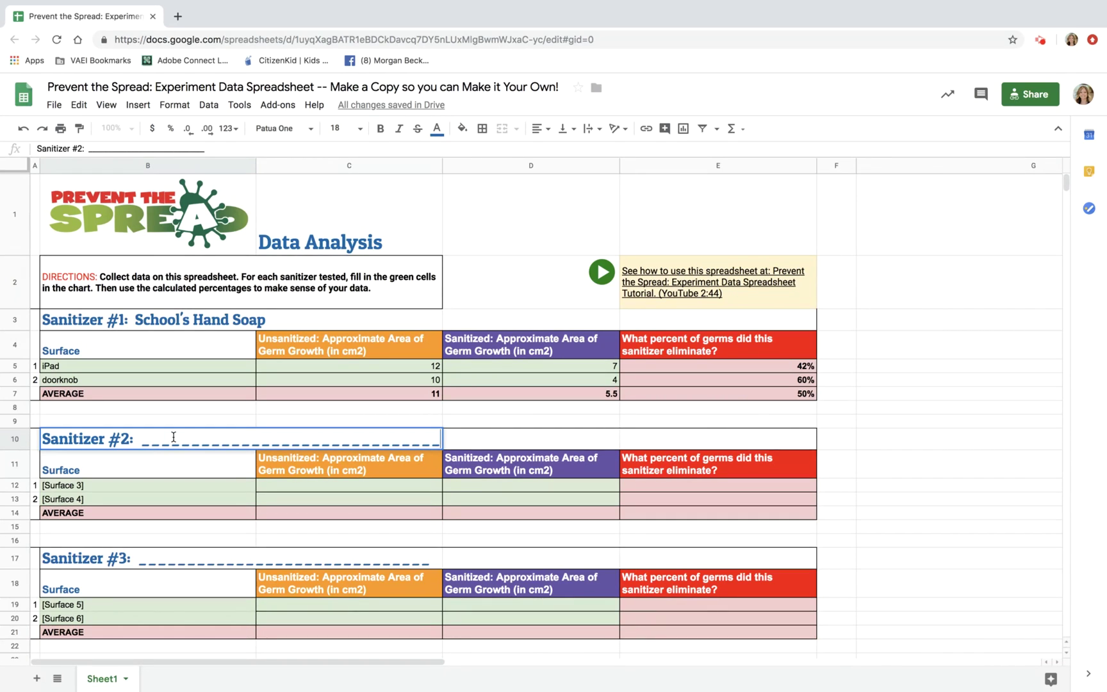
{"action": "type", "text": "Clorox"}
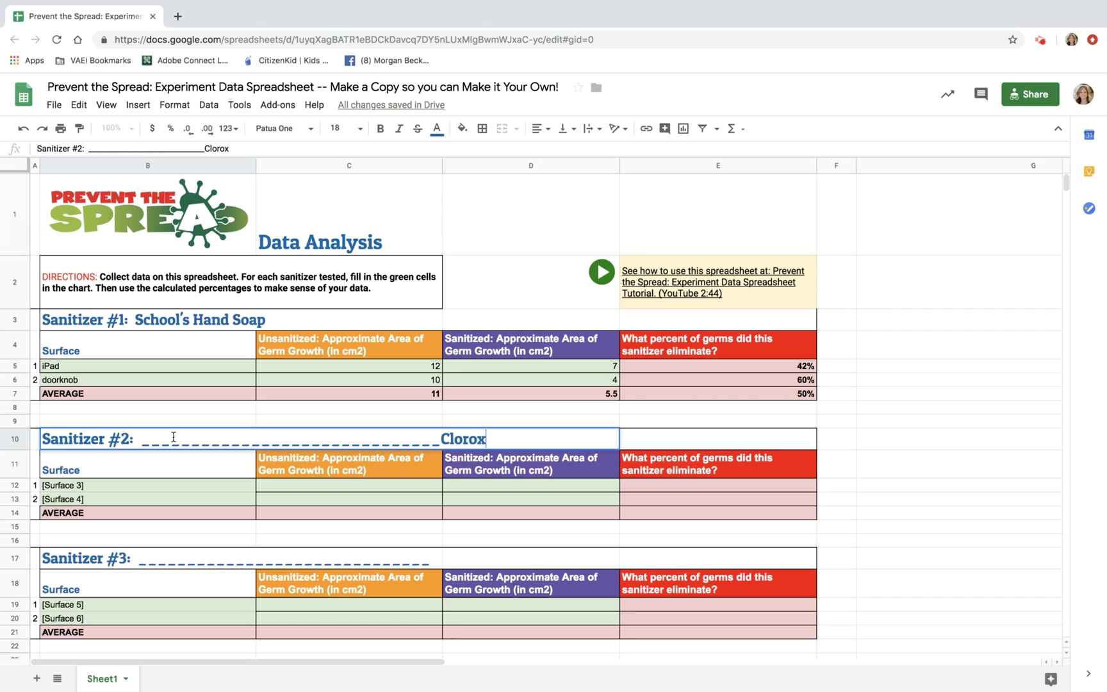
{"action": "type", "text": " Wipes"}
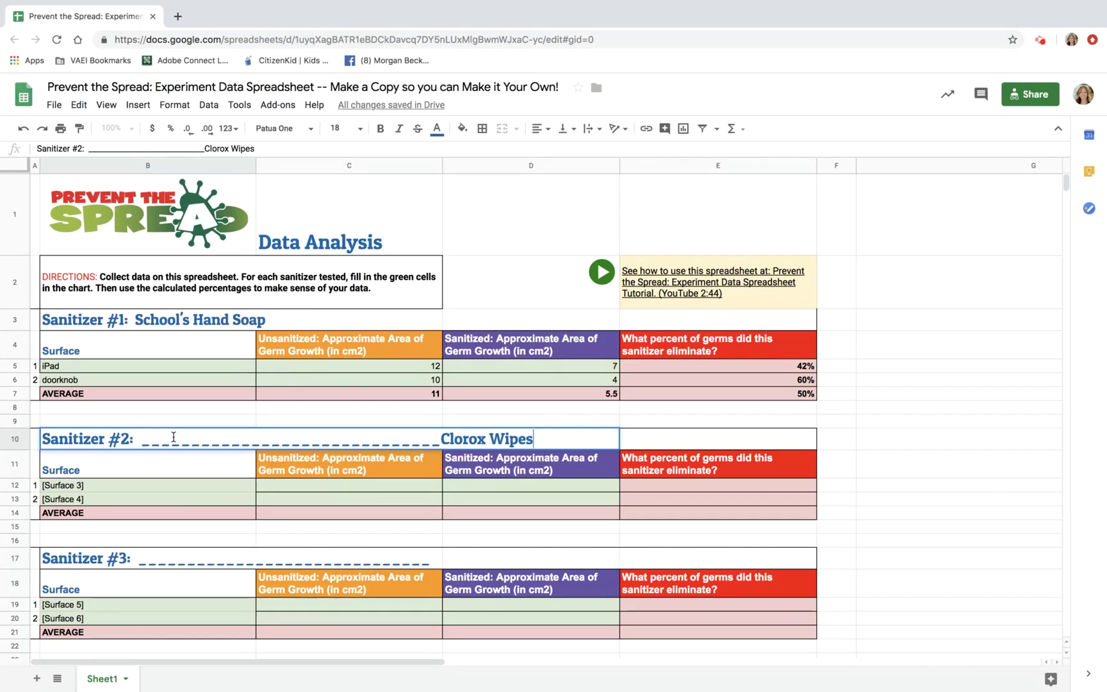
{"action": "left_click", "coordinate": [441, 438]}
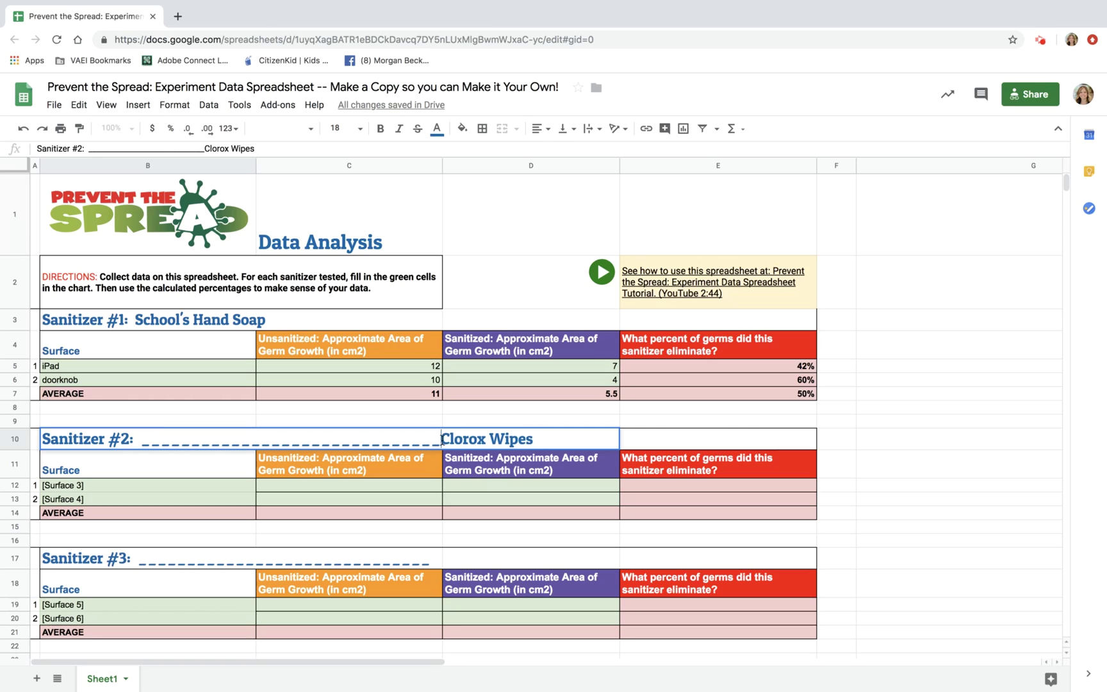
{"action": "key", "text": "BackSpace"}
{"action": "key", "text": "BackSpace"}
{"action": "key", "text": "BackSpace"}
{"action": "key", "text": "BackSpace"}
{"action": "key", "text": "BackSpace"}
{"action": "key", "text": "BackSpace"}
{"action": "key", "text": "BackSpace"}
{"action": "key", "text": "BackSpace"}
{"action": "key", "text": "BackSpace"}
{"action": "key", "text": "BackSpace"}
{"action": "key", "text": "BackSpace"}
{"action": "key", "text": "BackSpace"}
{"action": "key", "text": "BackSpace"}
{"action": "key", "text": "BackSpace"}
{"action": "key", "text": "BackSpace"}
{"action": "key", "text": "BackSpace"}
{"action": "key", "text": "BackSpace"}
{"action": "key", "text": "BackSpace"}
{"action": "key", "text": "BackSpace"}
{"action": "key", "text": "BackSpace"}
{"action": "key", "text": "BackSpace"}
{"action": "key", "text": "BackSpace"}
{"action": "key", "text": "BackSpace"}
{"action": "key", "text": "BackSpace"}
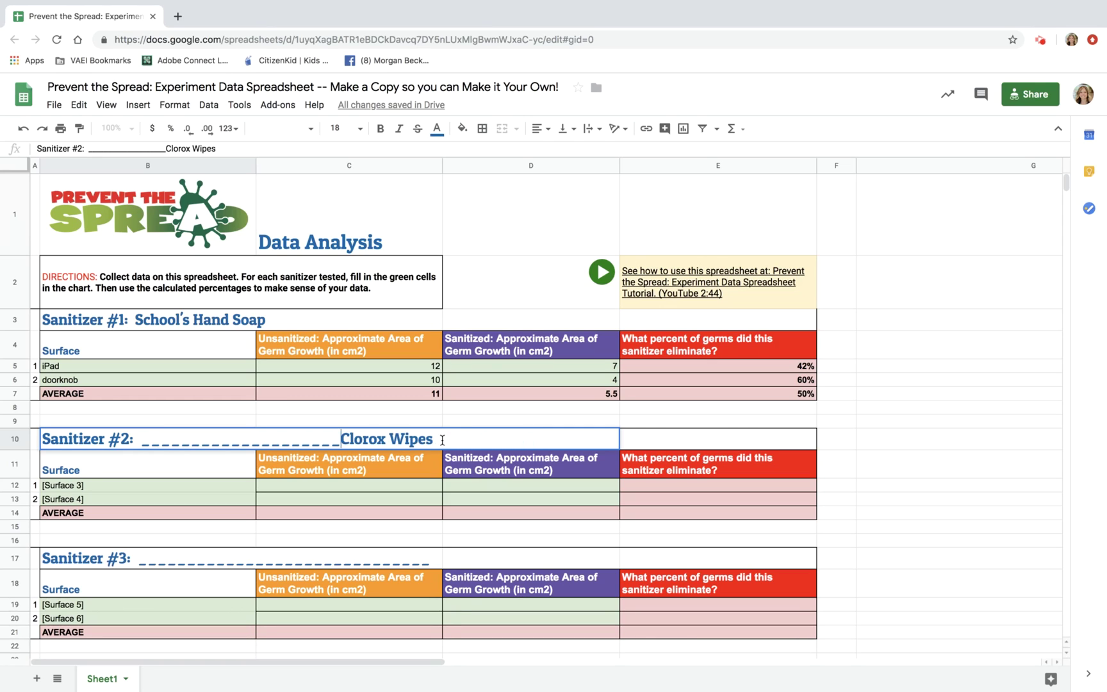
{"action": "key", "text": "BackSpace"}
{"action": "key", "text": "BackSpace"}
{"action": "key", "text": "BackSpace"}
{"action": "key", "text": "BackSpace"}
{"action": "key", "text": "BackSpace"}
{"action": "key", "text": "BackSpace"}
{"action": "key", "text": "BackSpace"}
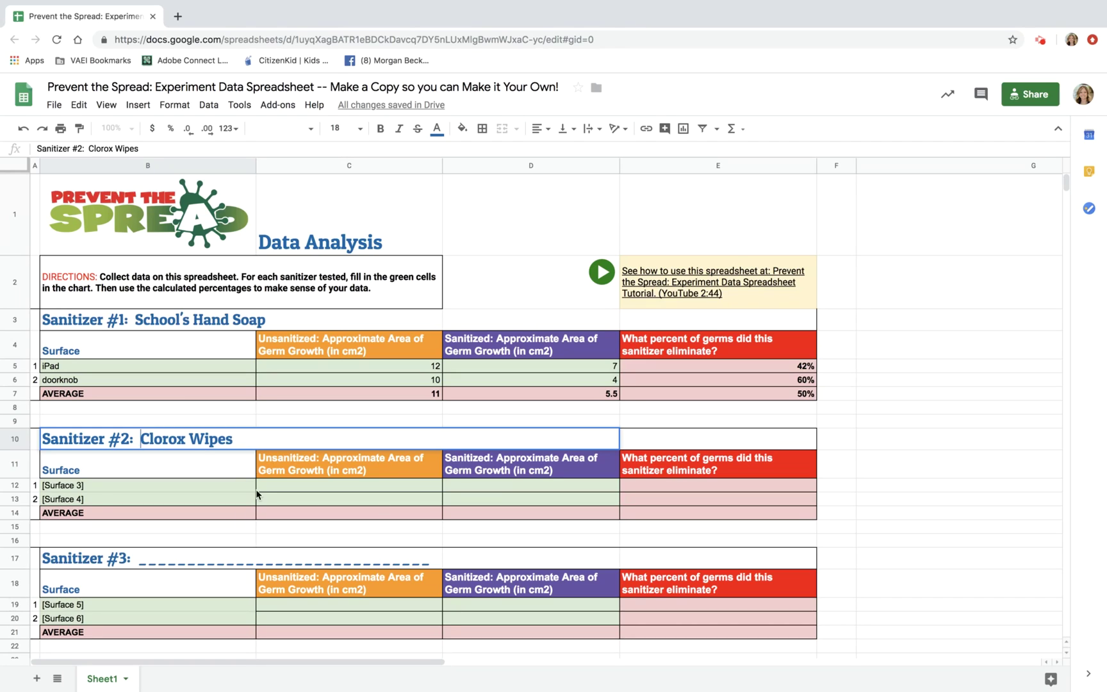
Step: Fill in the first surface row of Sanitizer #2 with desktop, unsanitized germ growth 14 and sanitized germ growth 4
{"action": "left_click", "coordinate": [75, 489]}
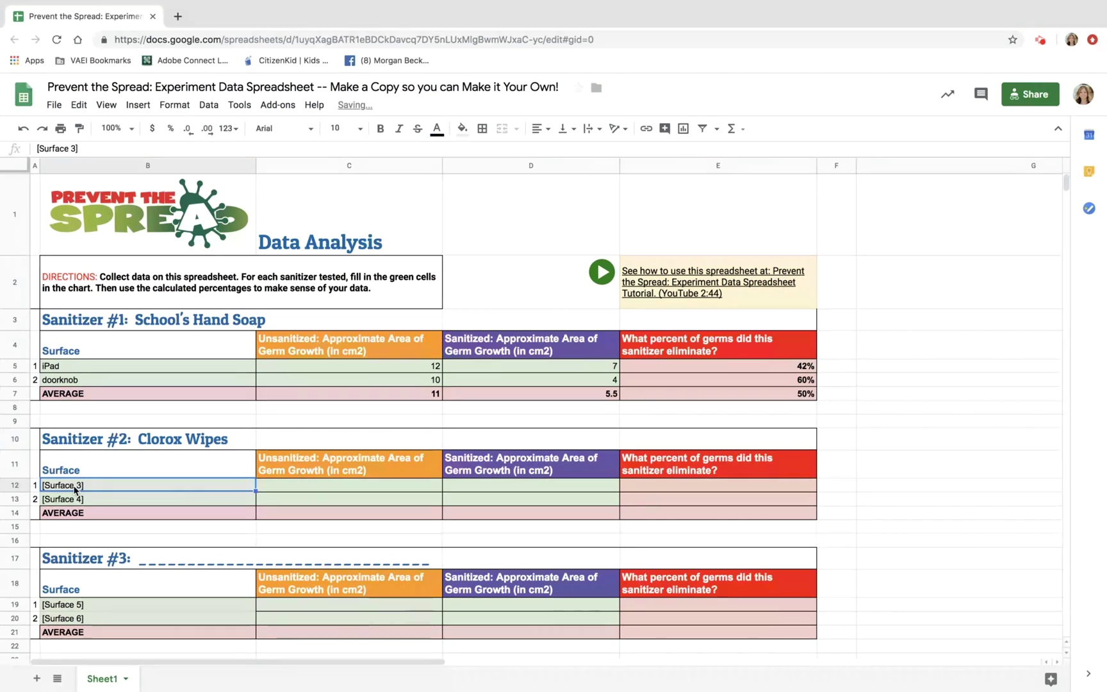
{"action": "double_click", "coordinate": [75, 486]}
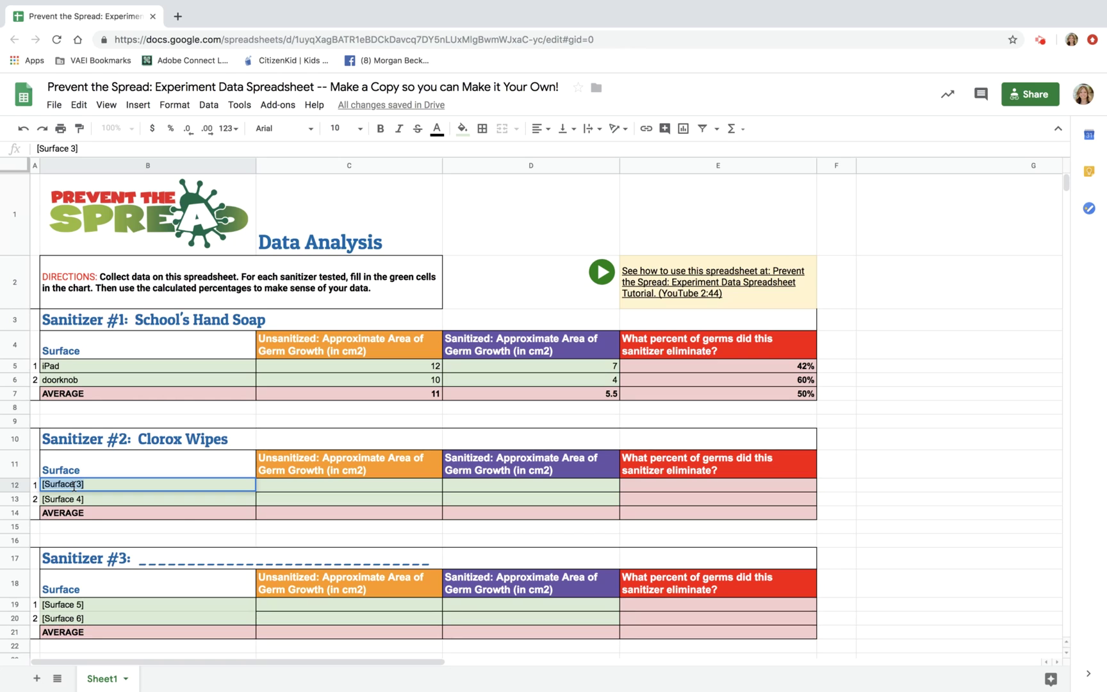
{"action": "type", "text": "desktop"}
{"action": "left_click", "coordinate": [263, 489]}
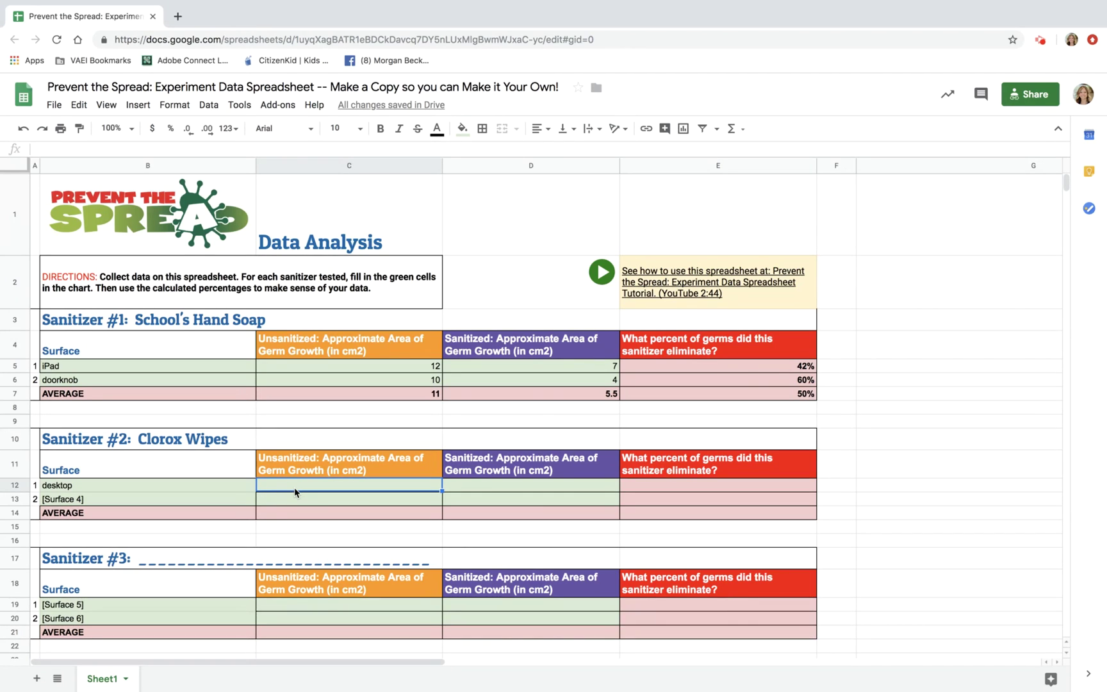
{"action": "type", "text": "14"}
{"action": "key", "text": "Return"}
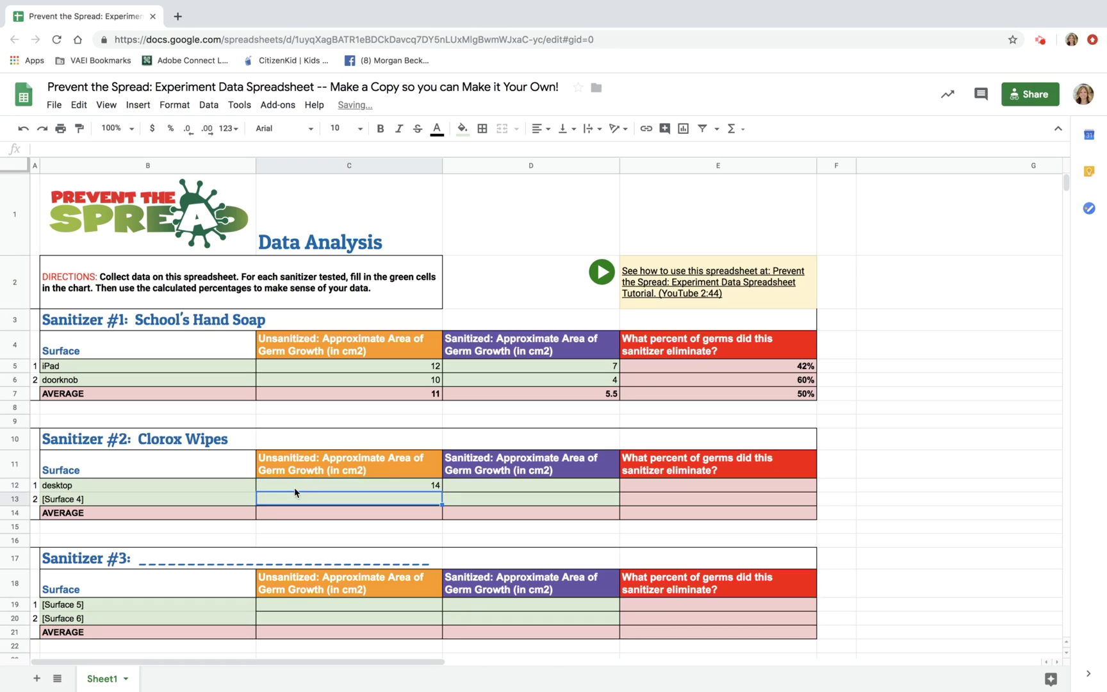
{"action": "left_click", "coordinate": [465, 487]}
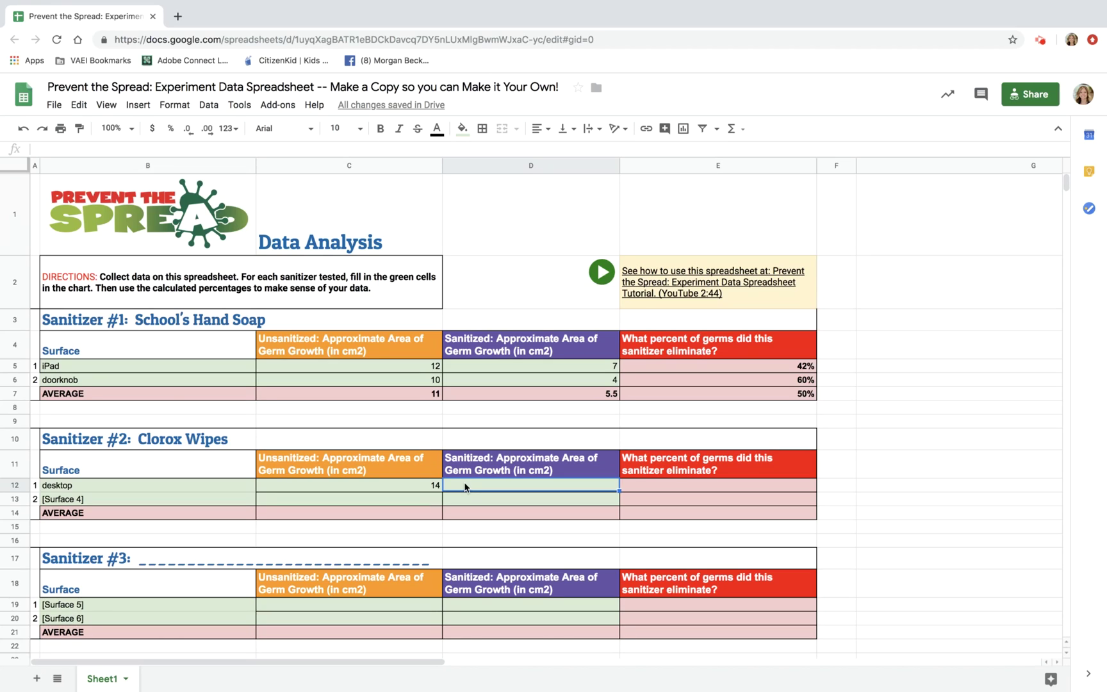
{"action": "type", "text": "4"}
{"action": "key", "text": "Return"}
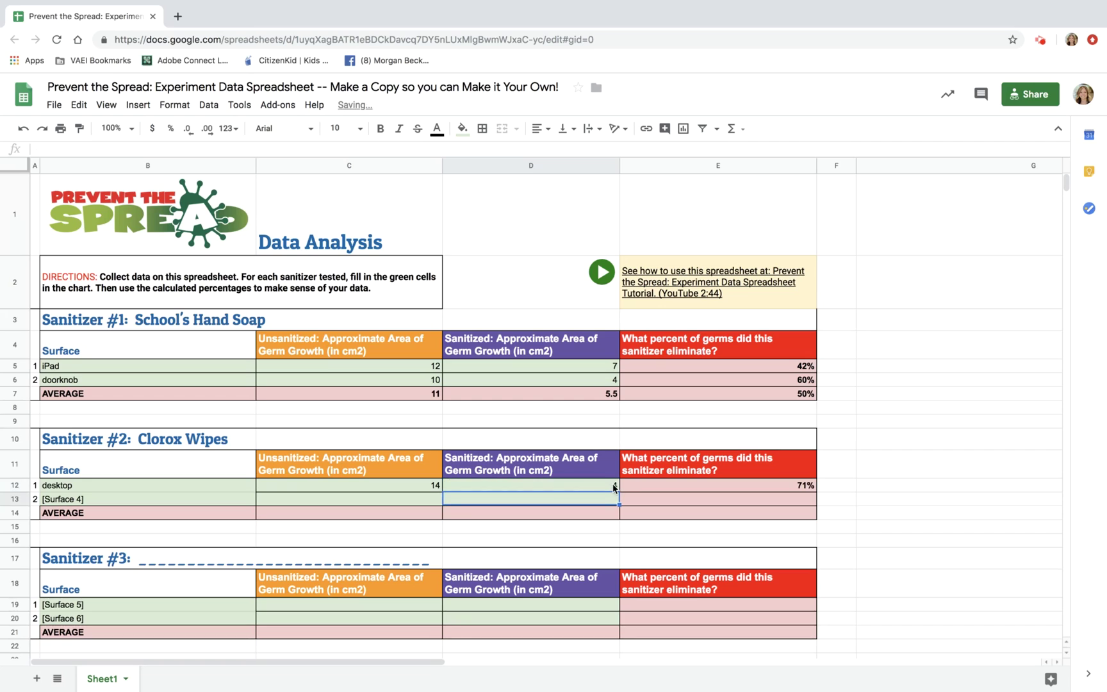